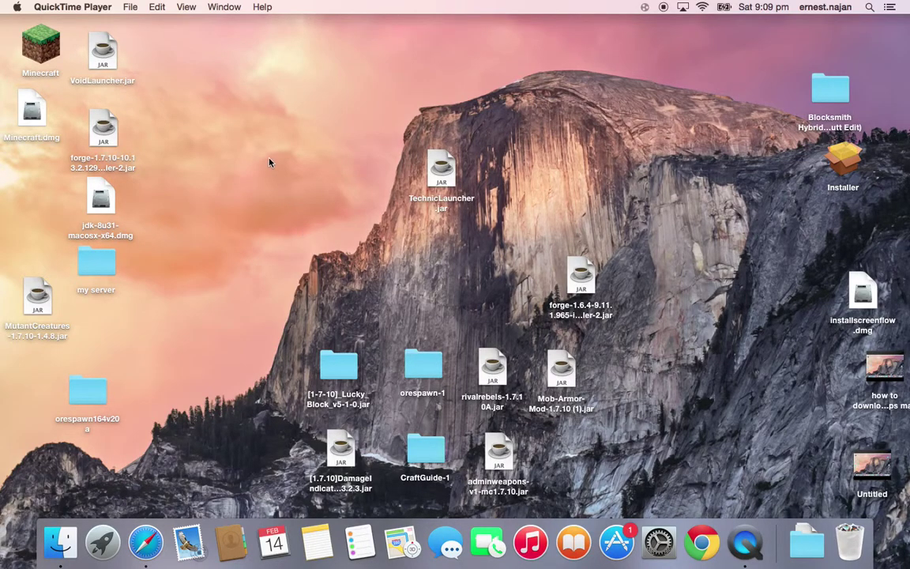
Move VoidLauncher.jar from the Finder column to the upper right of the desktop
click(323, 220)
right_click(324, 220)
click(324, 207)
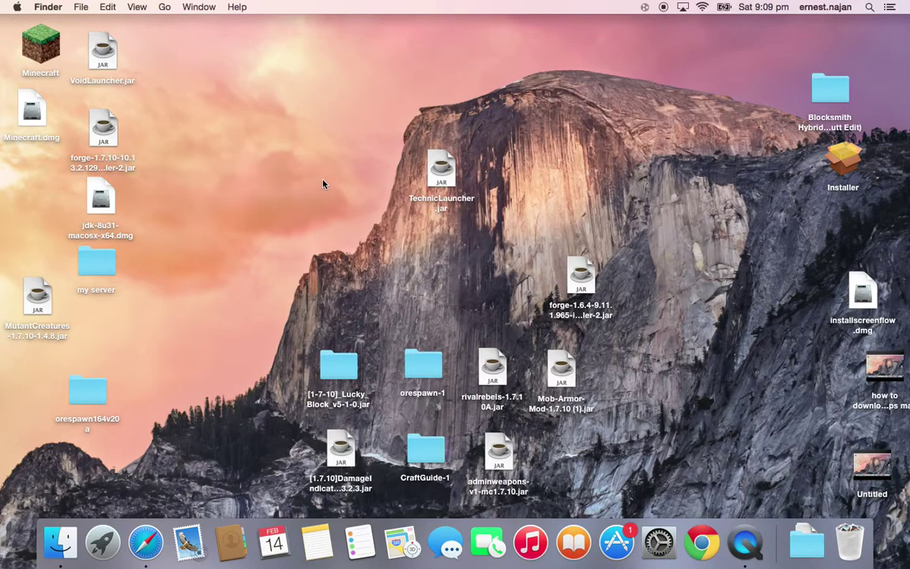
drag(335, 195, 234, 158)
drag(104, 43, 641, 107)
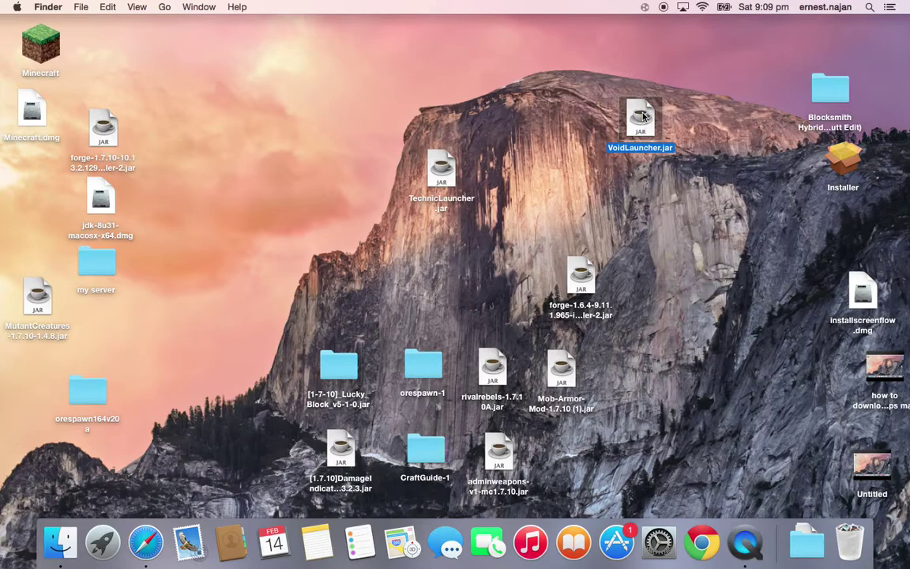
Open VoidLauncher.jar from its context menu, deselect it, and launch Chrome
right_click(643, 116)
click(650, 119)
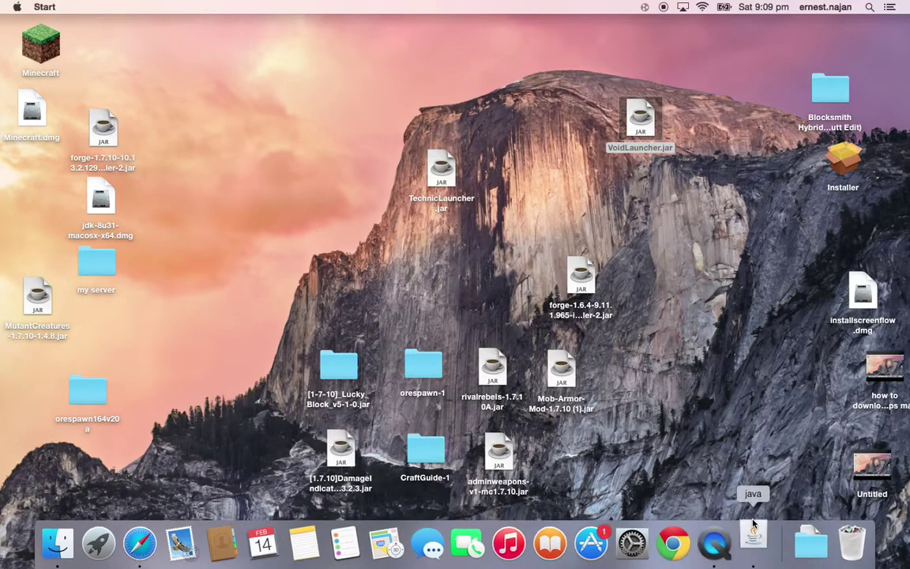
mouse_move(710, 288)
mouse_down()
mouse_move(722, 314)
mouse_move(672, 249)
mouse_up()
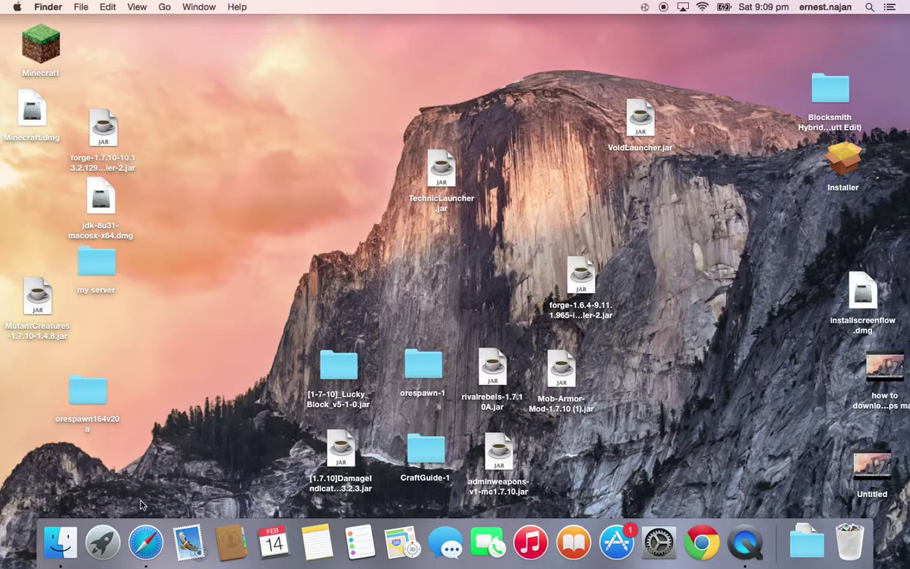
click(701, 541)
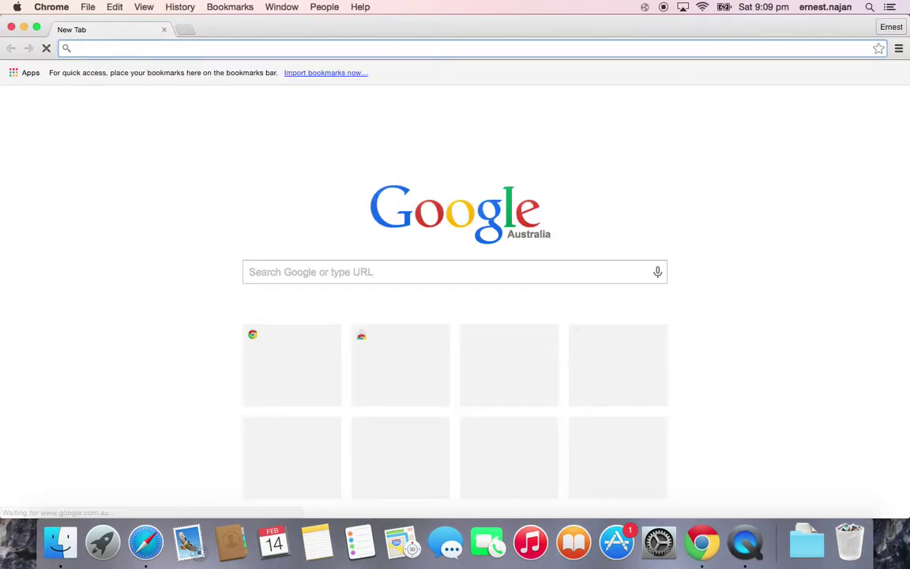
Search Google for 'technic launcher', then download and keep the OS X TechnicLauncher.jar from technicpack.net
text(technic)
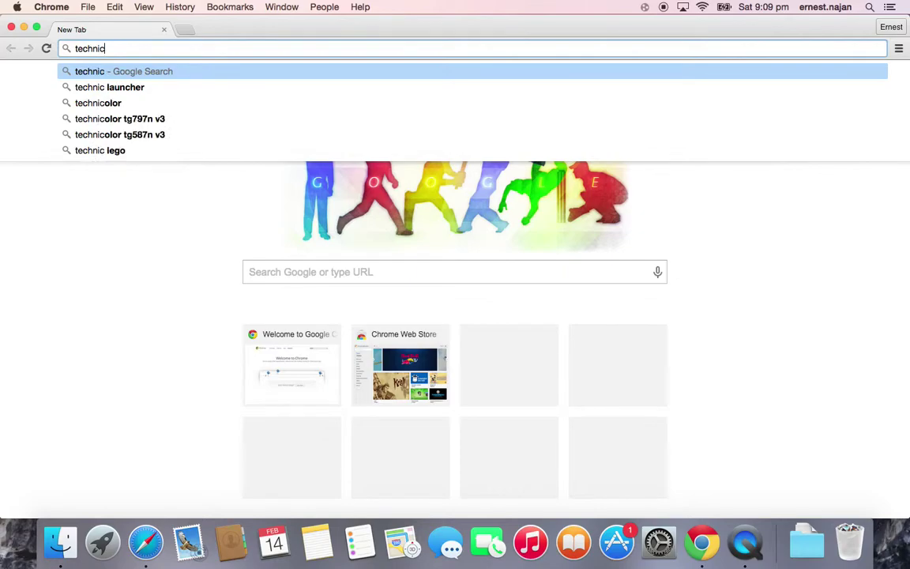
click(150, 87)
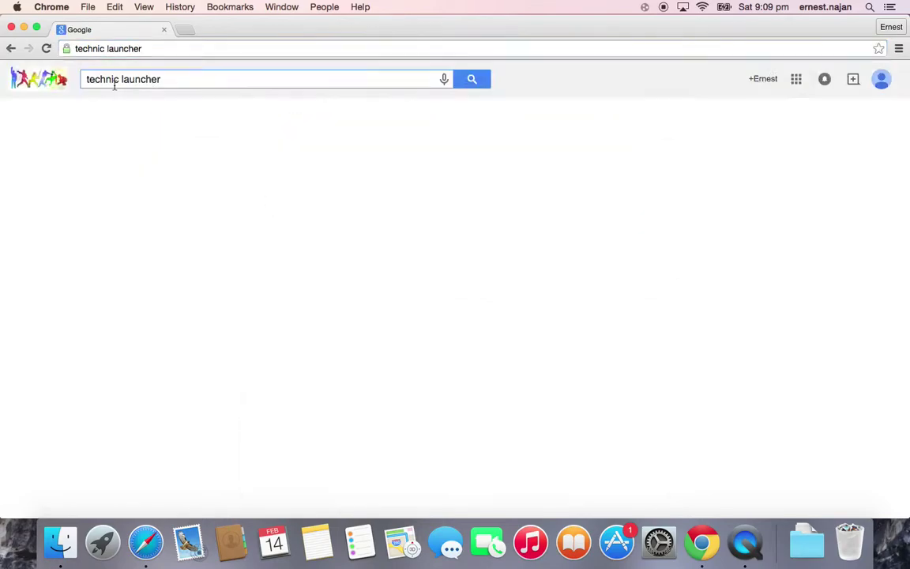
click(207, 175)
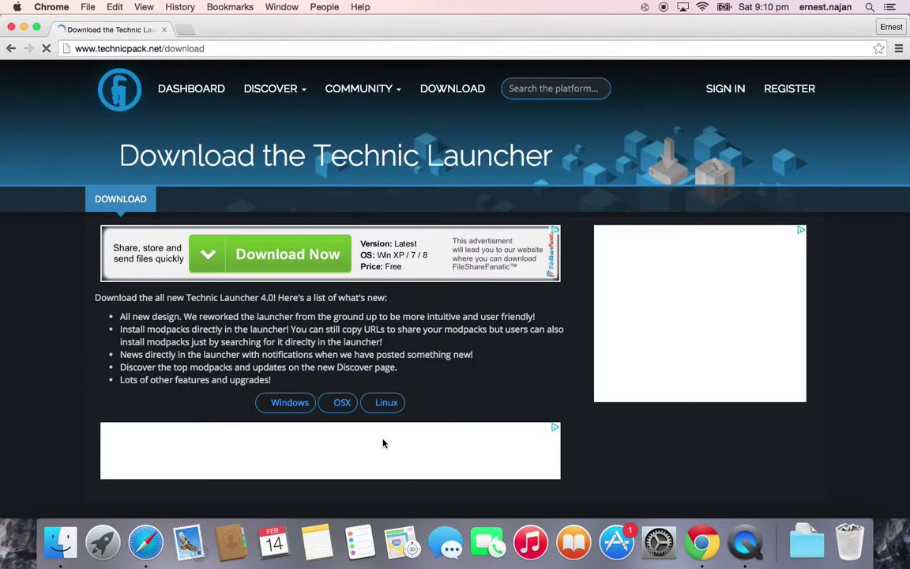
click(338, 403)
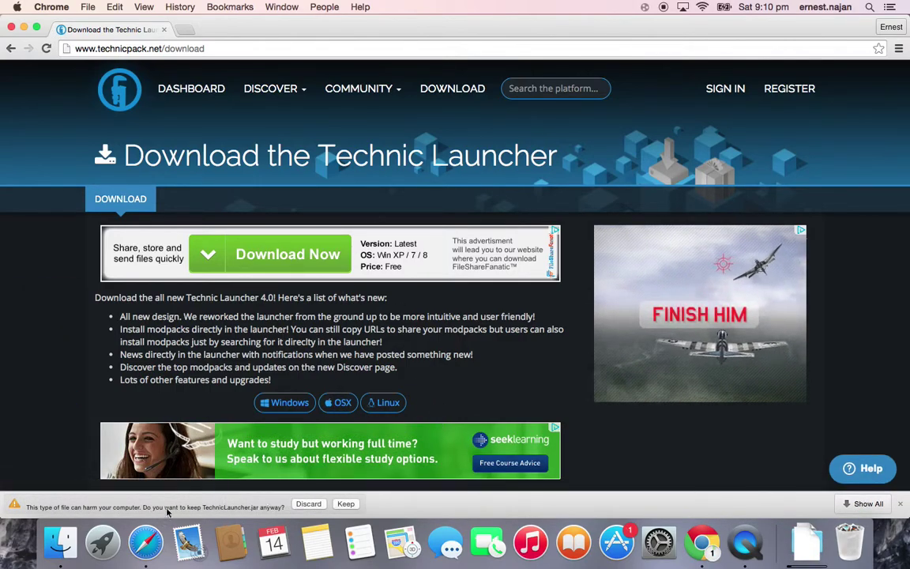
click(346, 503)
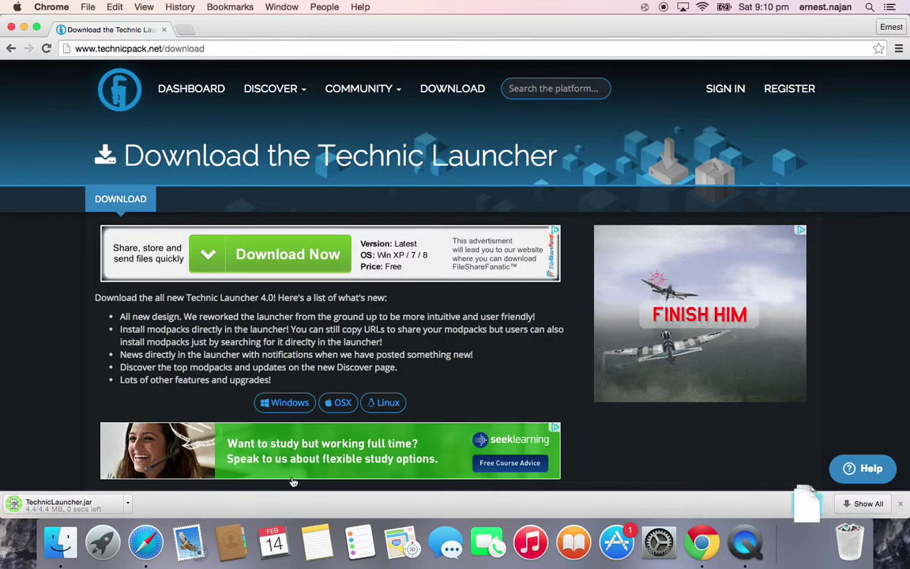
Hide Chrome, move TechnicLauncher.jar further left on the desktop, and open it
key(super+m)
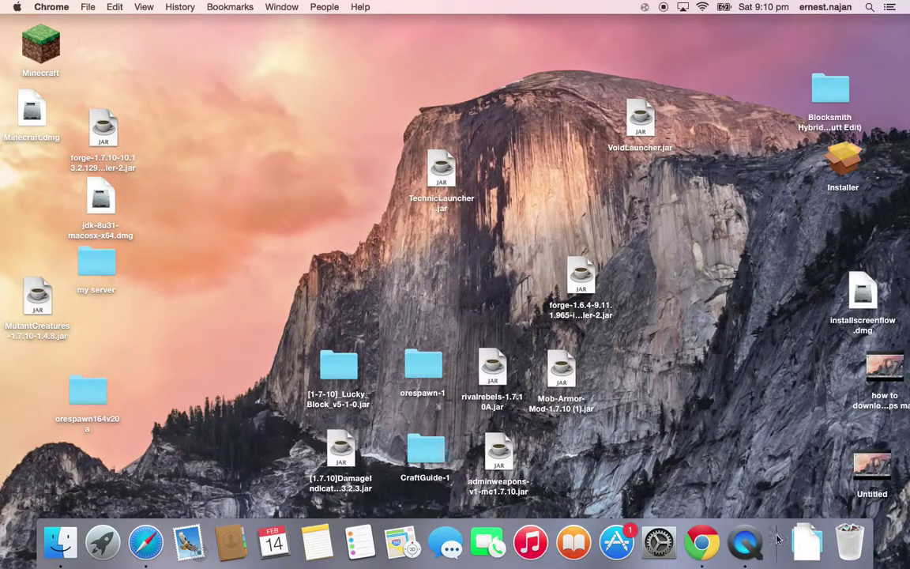
click(810, 540)
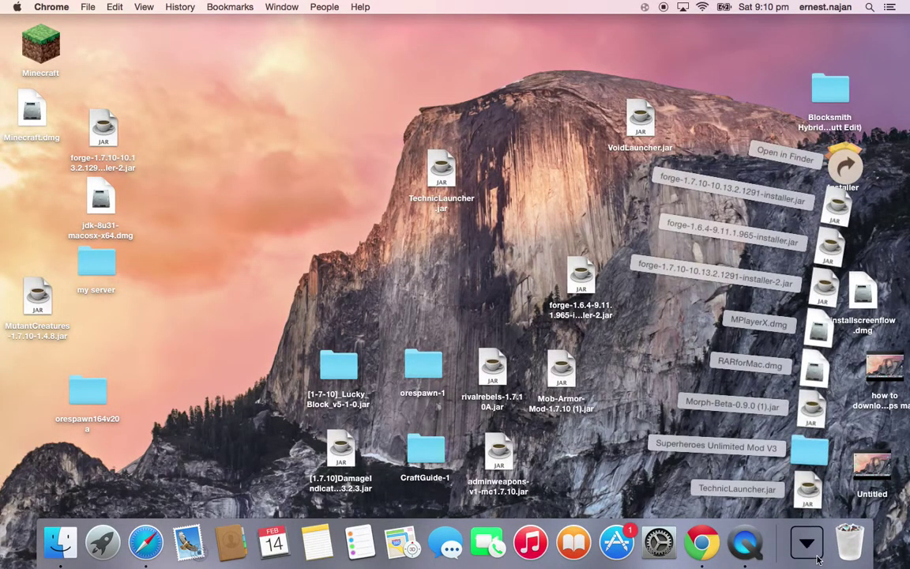
click(818, 559)
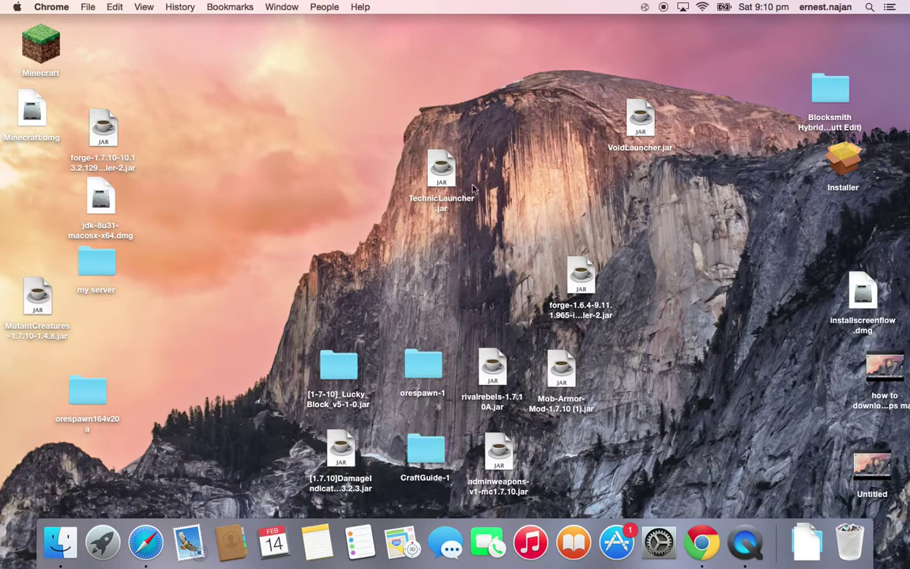
drag(446, 181, 278, 181)
click(330, 139)
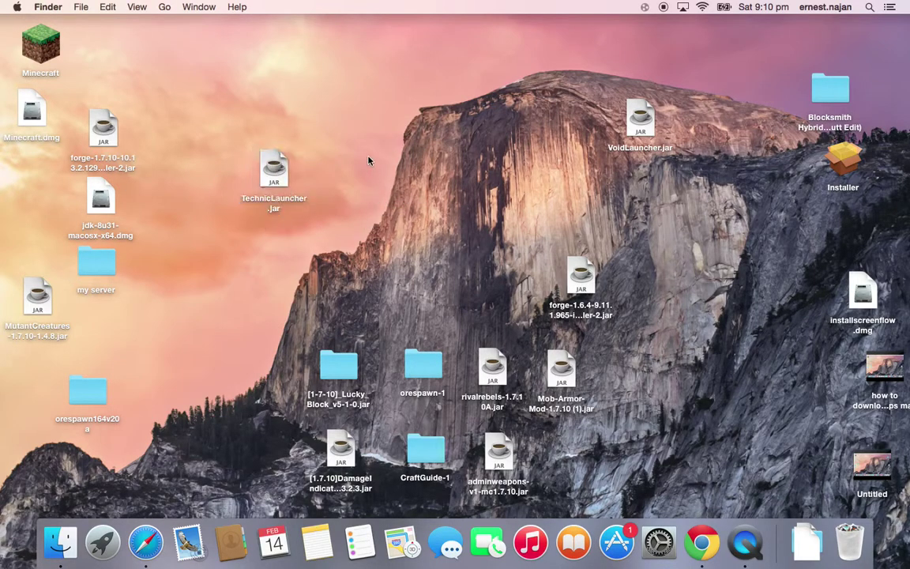
right_click(278, 181)
click(319, 178)
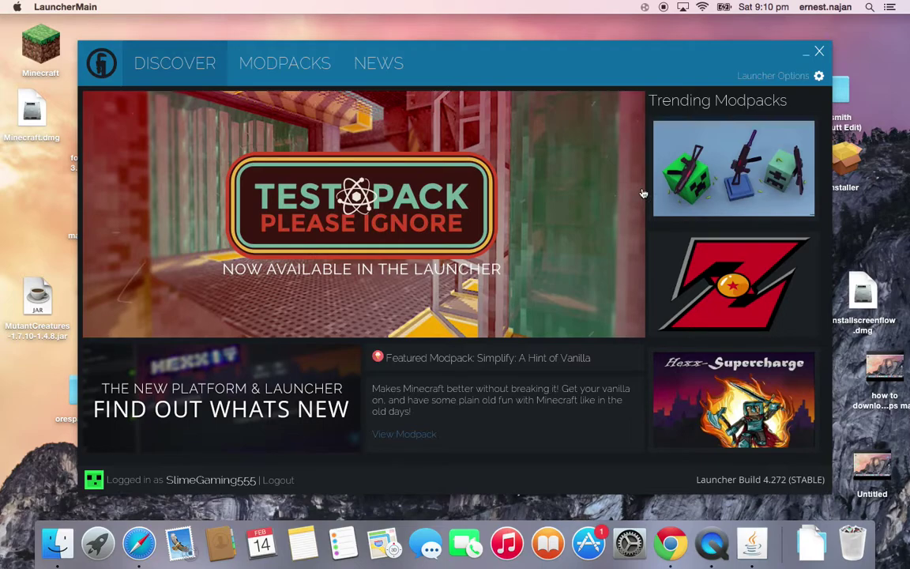
Search the Modpacks tab for 'crazycraft' and scan the matching packs
click(254, 54)
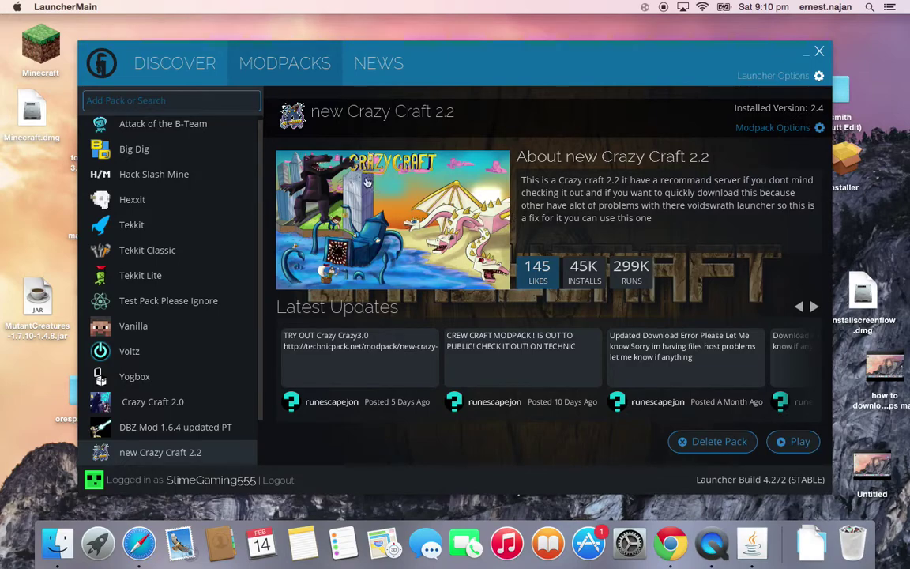
click(170, 101)
text(crazycraft)
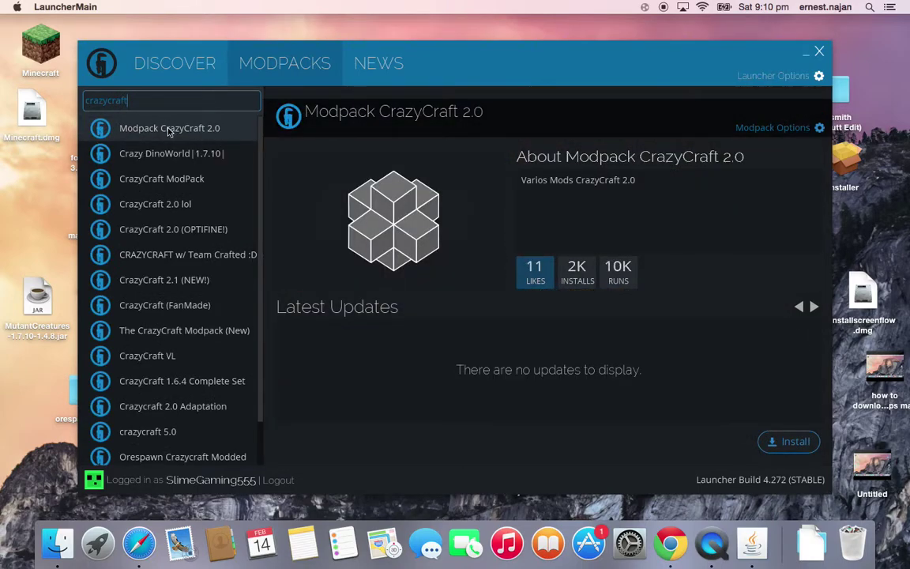
scroll(260, 158, down, 2)
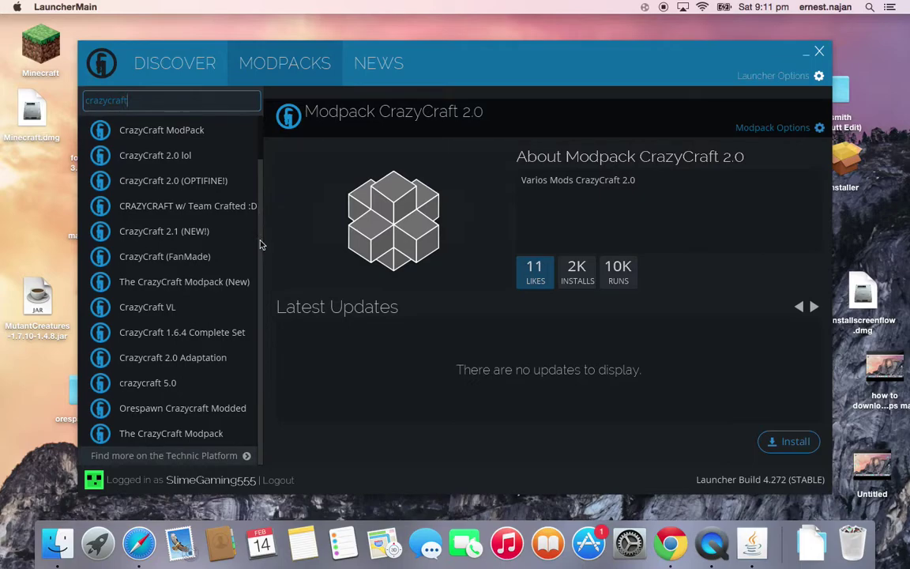
scroll(260, 158, up, 2)
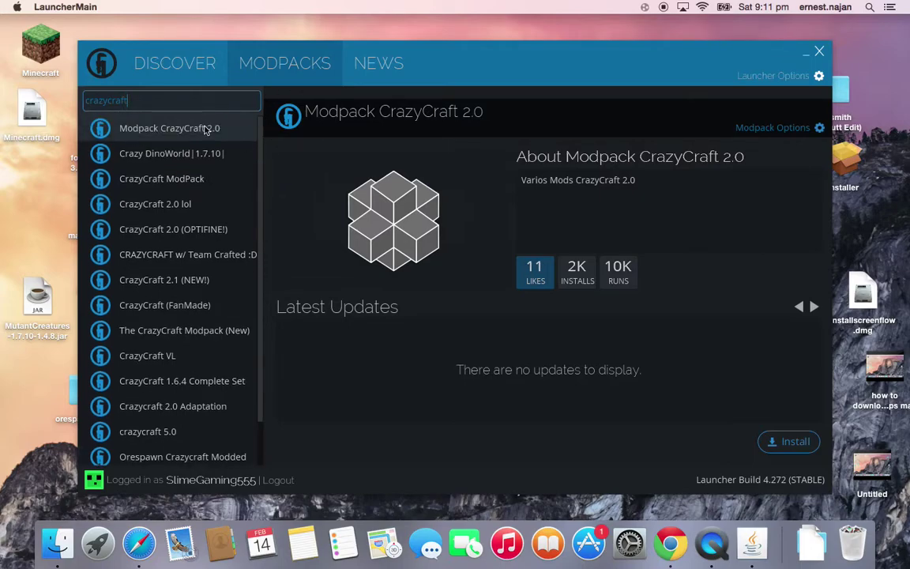
Compare the CrazyCraft results, select Modpack CrazyCraft 2.0, then clear the search
click(234, 154)
click(177, 181)
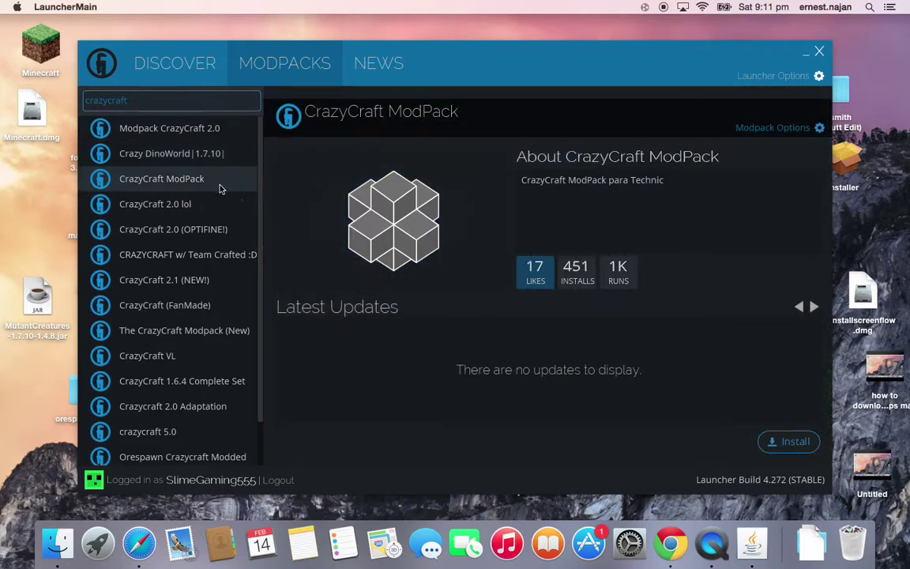
click(220, 229)
click(218, 205)
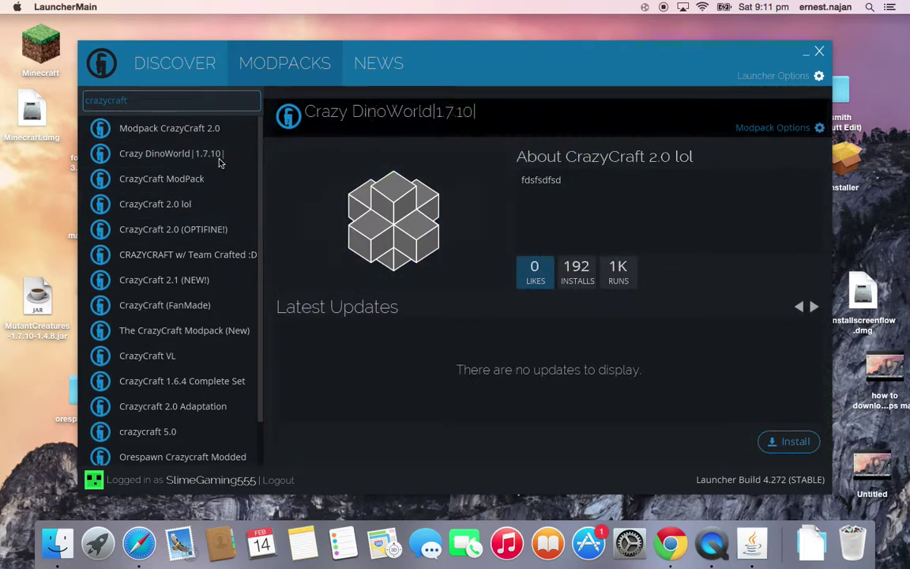
click(220, 131)
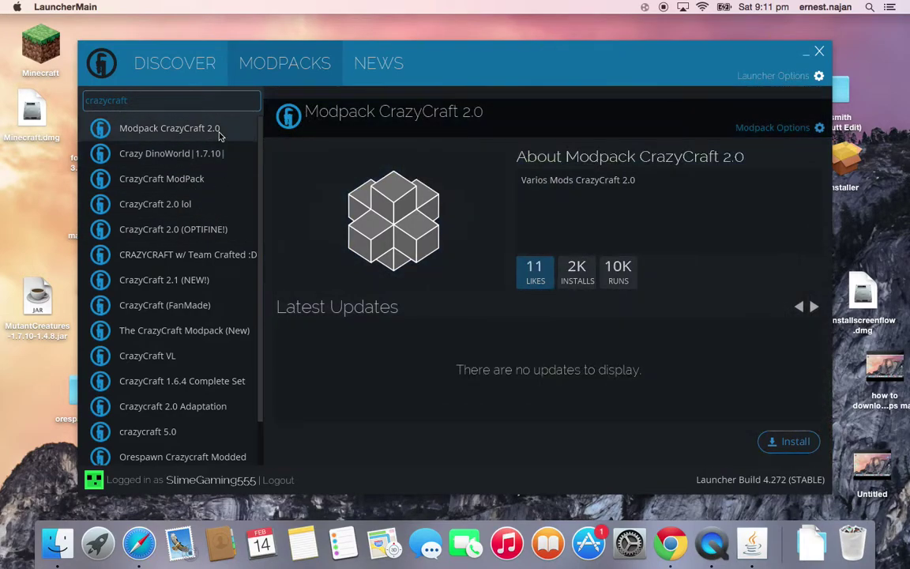
click(172, 61)
click(254, 55)
key(BackSpace)
key(BackSpace)
key(BackSpace)
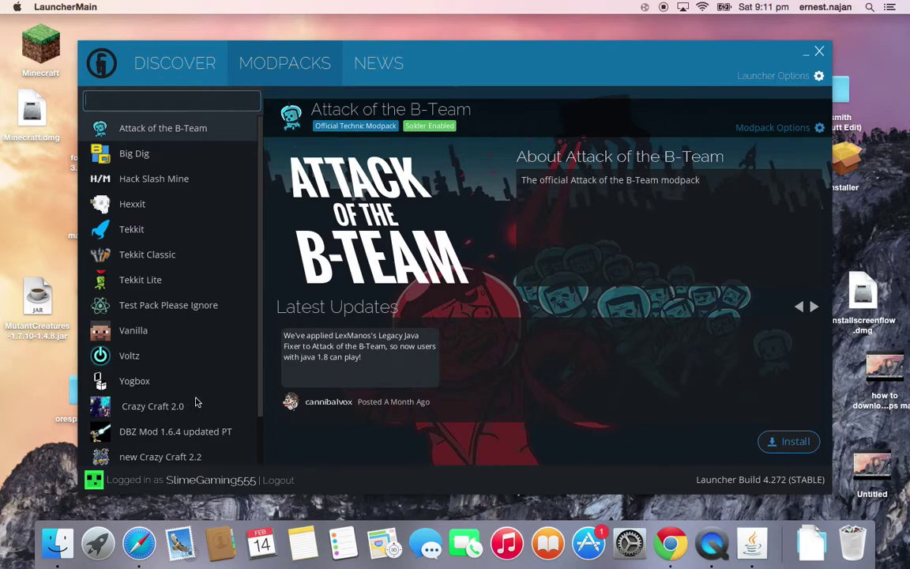
Select Crazy Craft 2.0 from the modpack list and start it with Play
drag(260, 388, 254, 448)
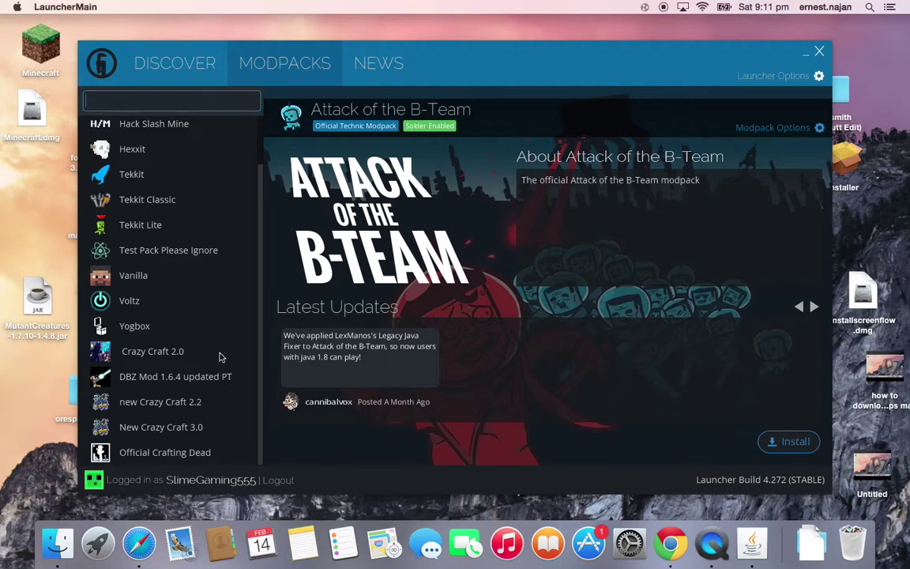
click(183, 351)
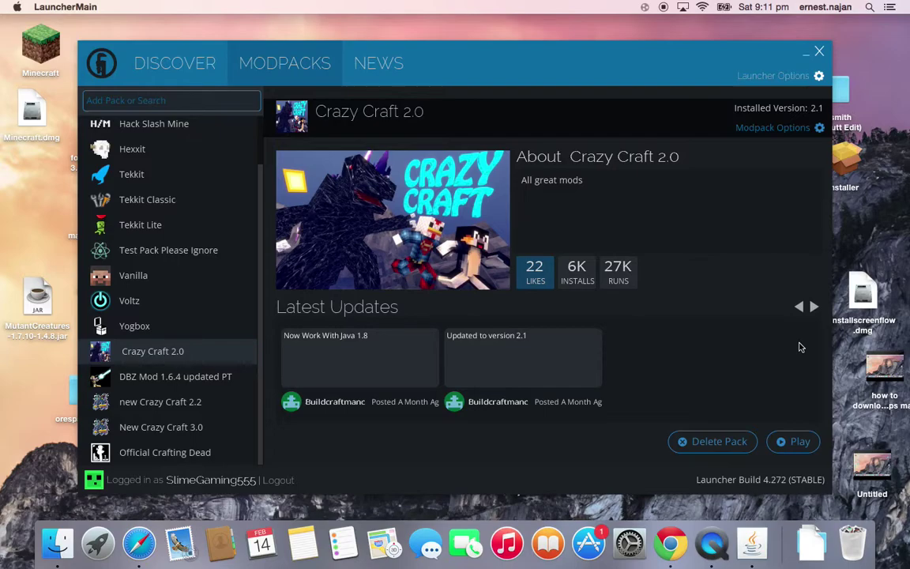
click(795, 444)
click(797, 442)
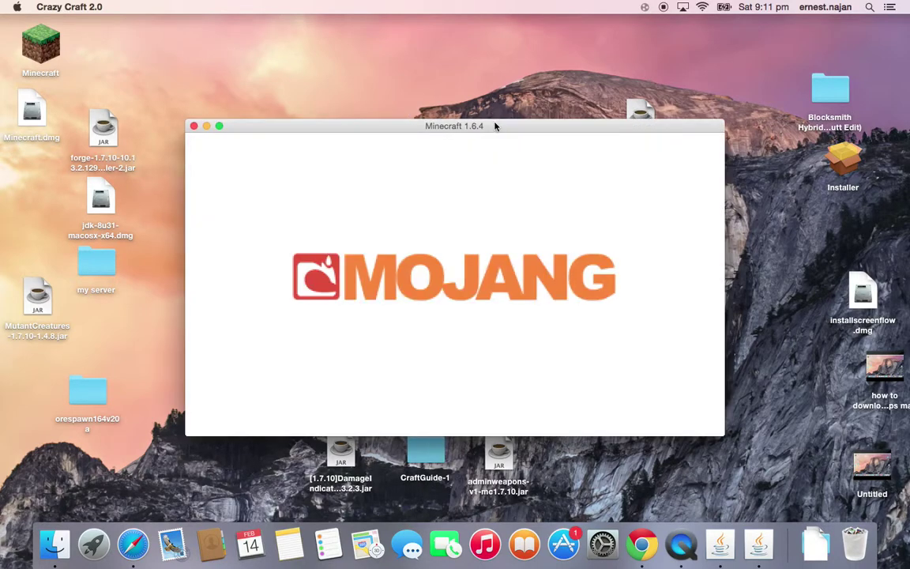
Reposition the Minecraft 1.6.4 window on the desktop while Crazy Craft loads its 67 mods
drag(495, 126, 496, 105)
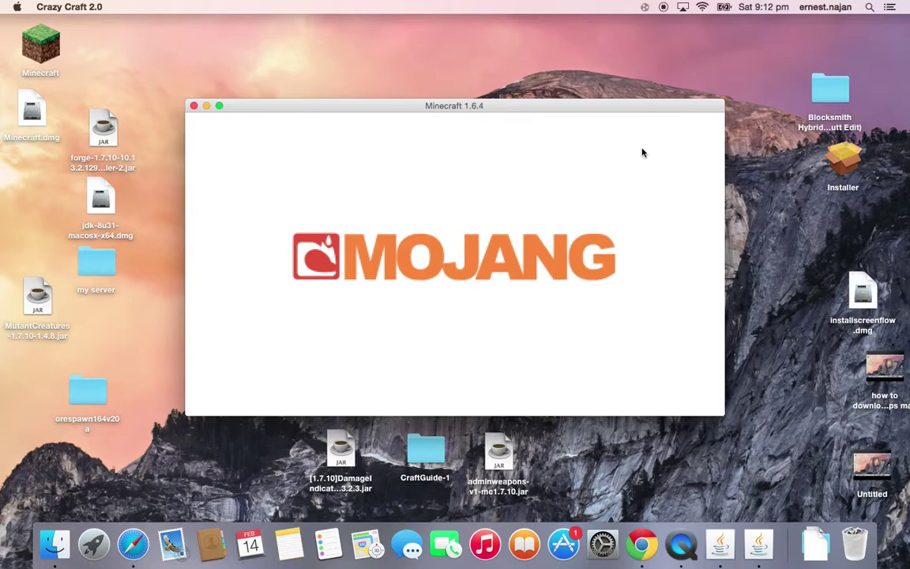
mouse_move(609, 109)
mouse_down()
mouse_move(583, 82)
mouse_move(611, 99)
mouse_move(654, 89)
mouse_move(629, 82)
mouse_up()
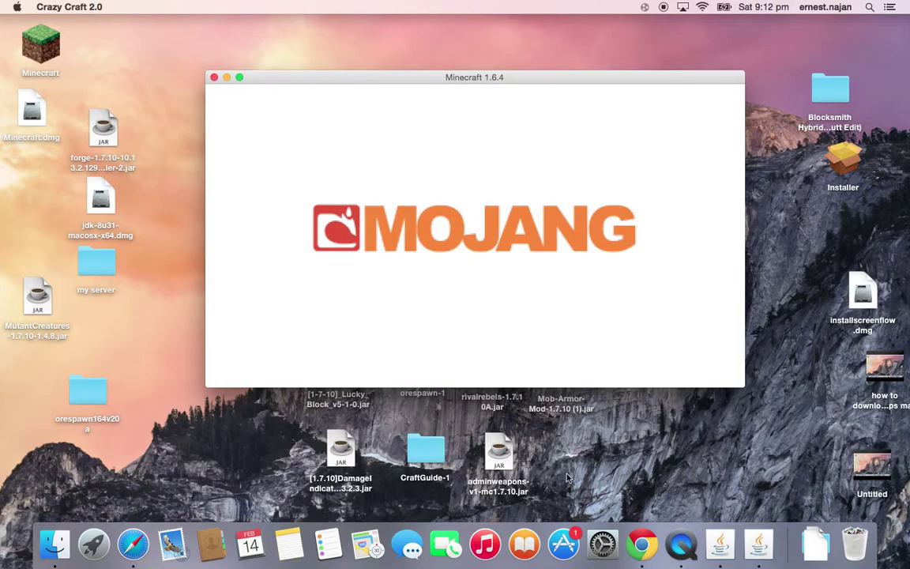
click(588, 412)
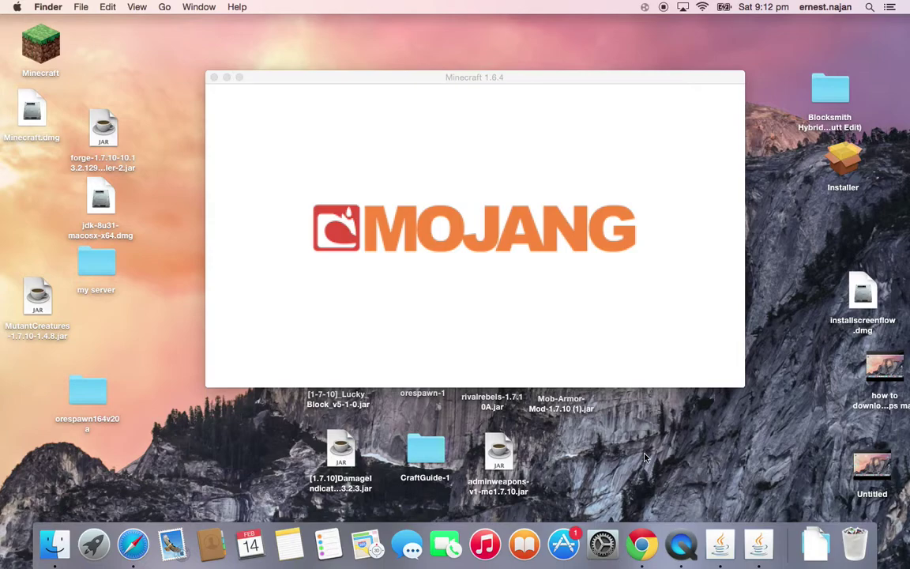
click(539, 93)
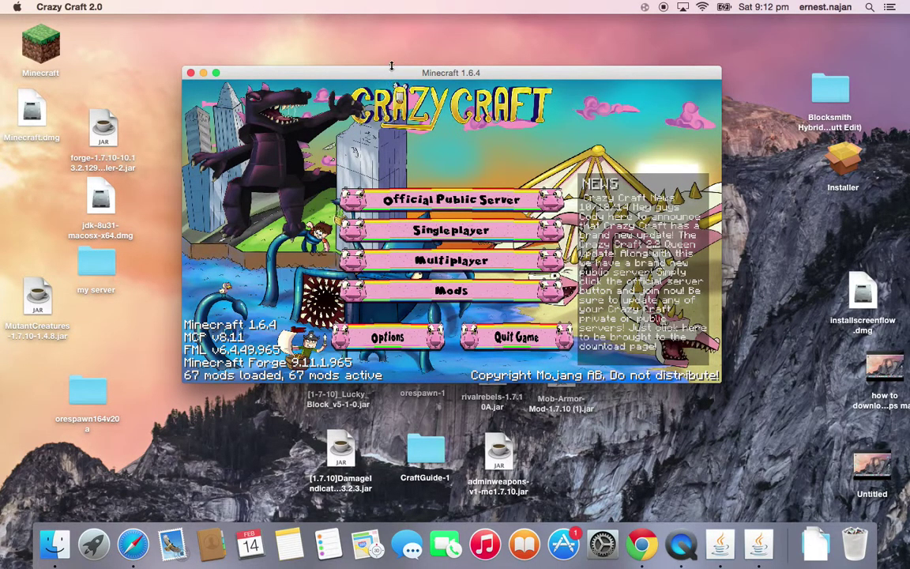
drag(385, 74, 362, 74)
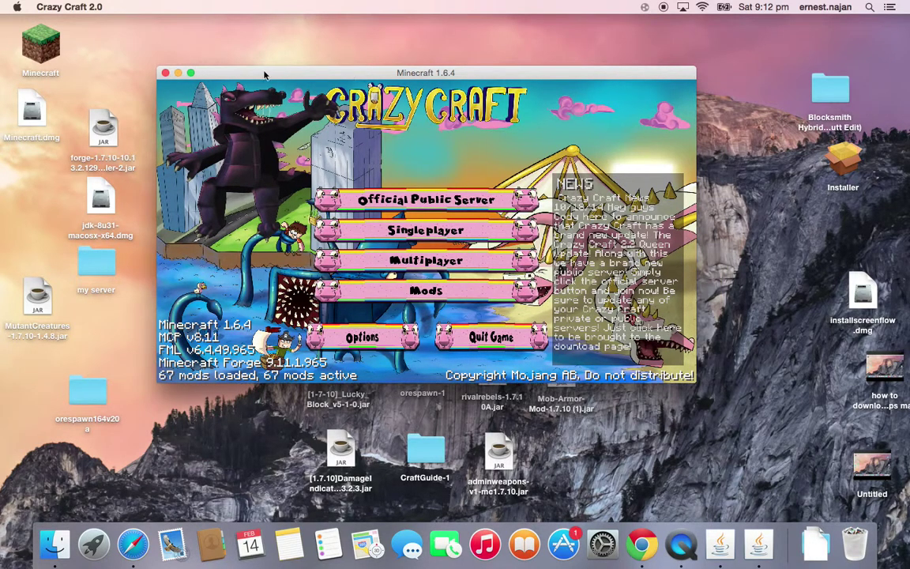
Maximize the game window and view the first multiplayer server's details before returning to the main menu
double_click(173, 71)
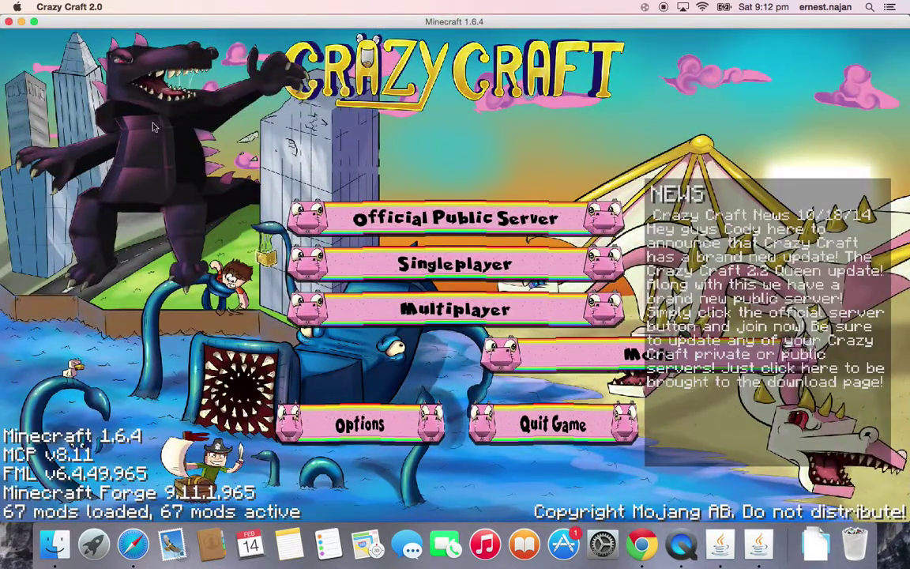
click(478, 310)
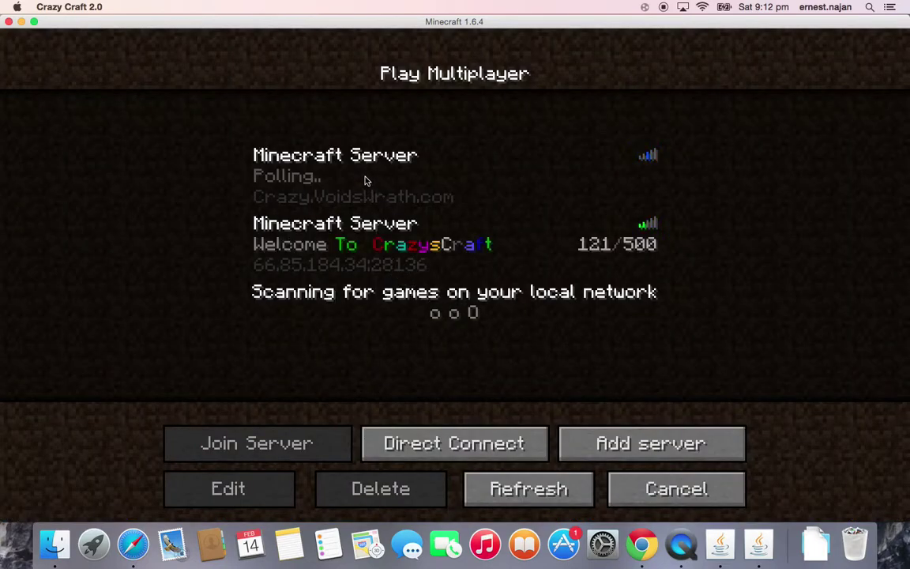
click(315, 203)
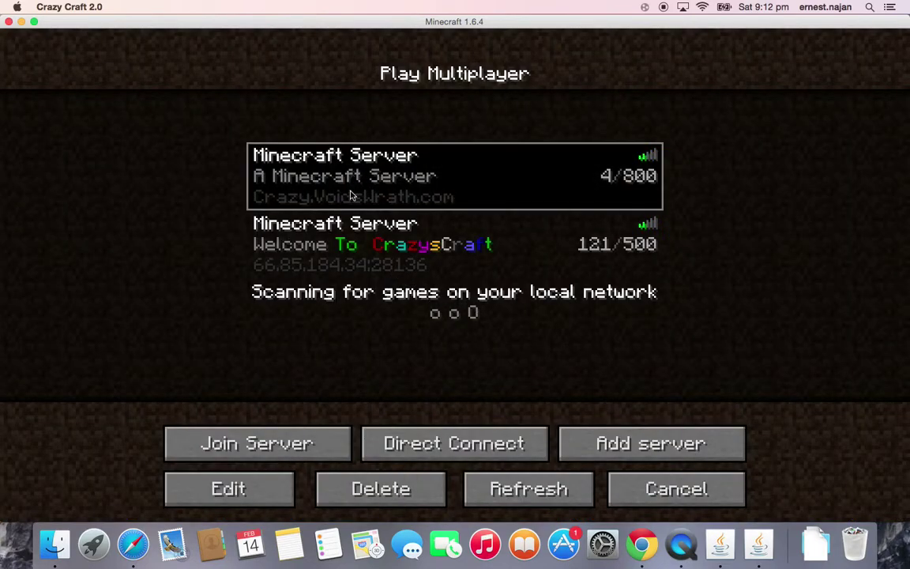
click(241, 486)
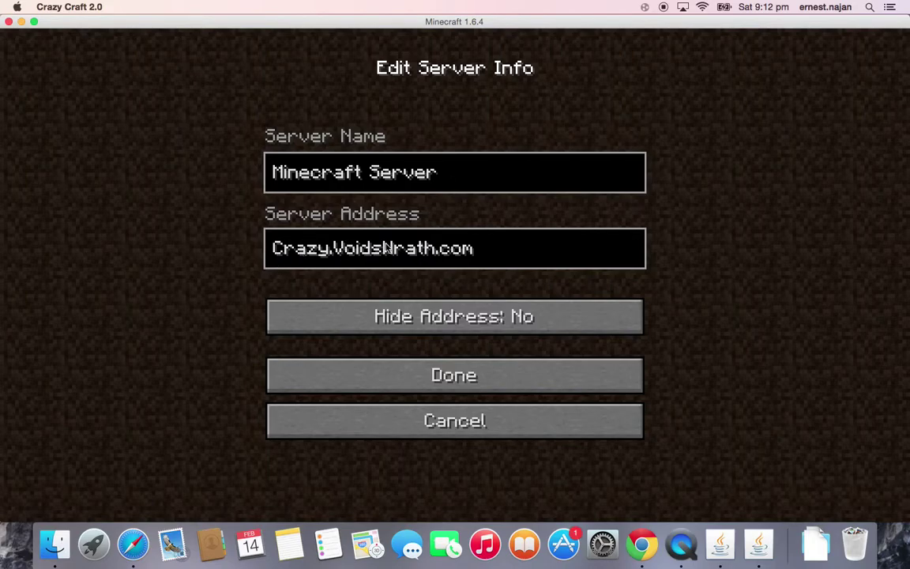
click(496, 381)
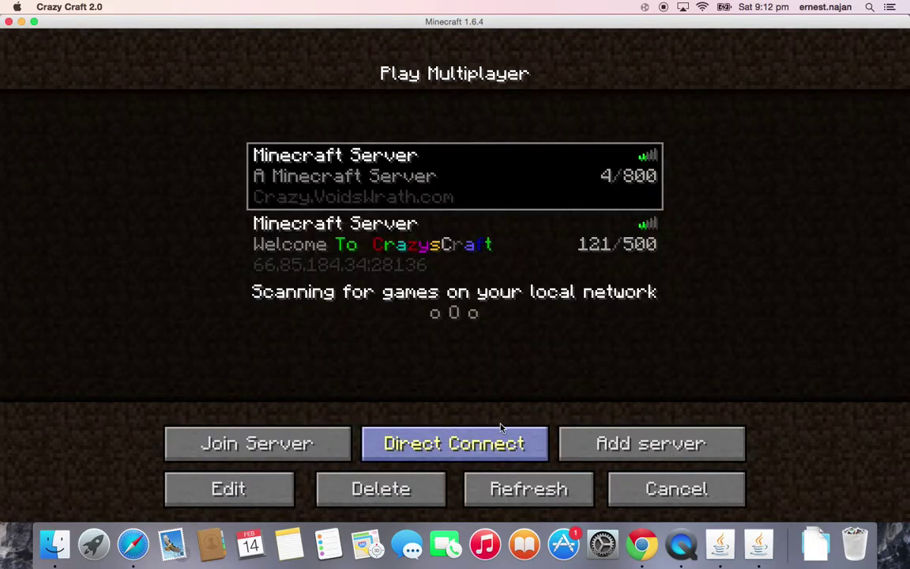
click(707, 496)
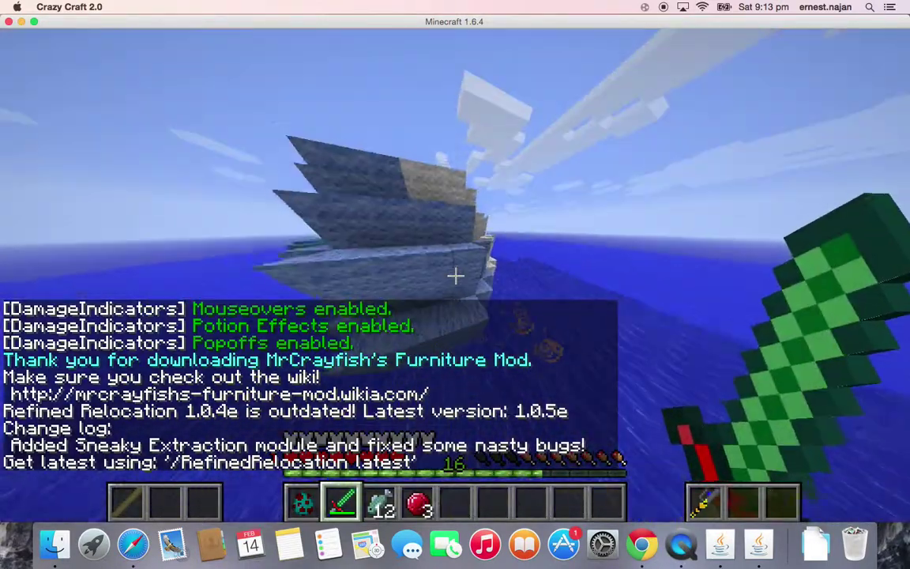
Open and then close the inventory with E once the world has loaded
key(e)
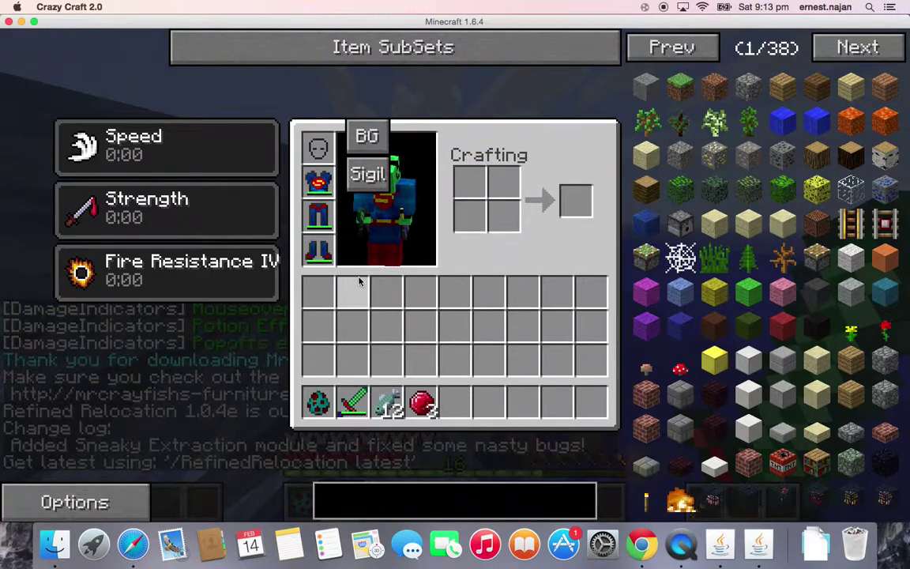
key(e)
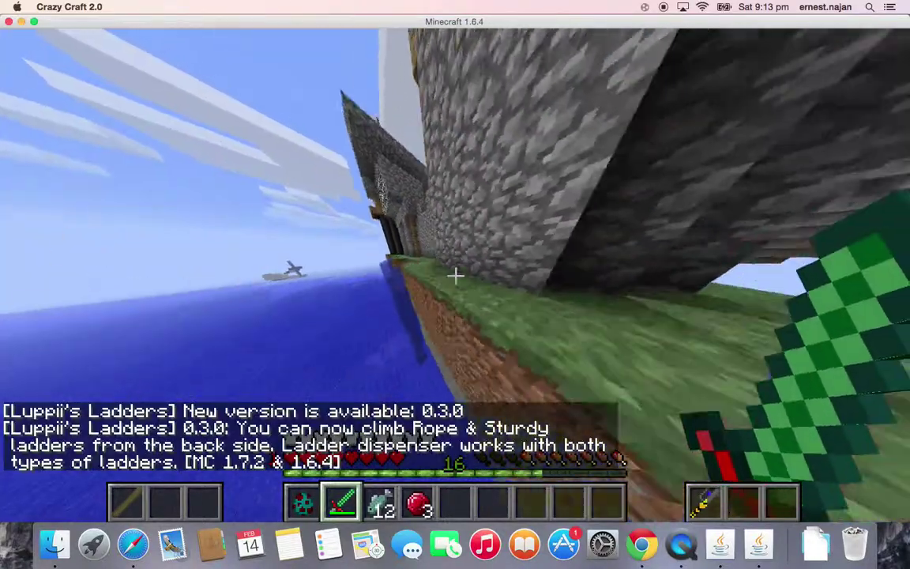
In Video Settings, turn Fullscreen on then off and nudge the game window up-left
key(Escape)
click(343, 325)
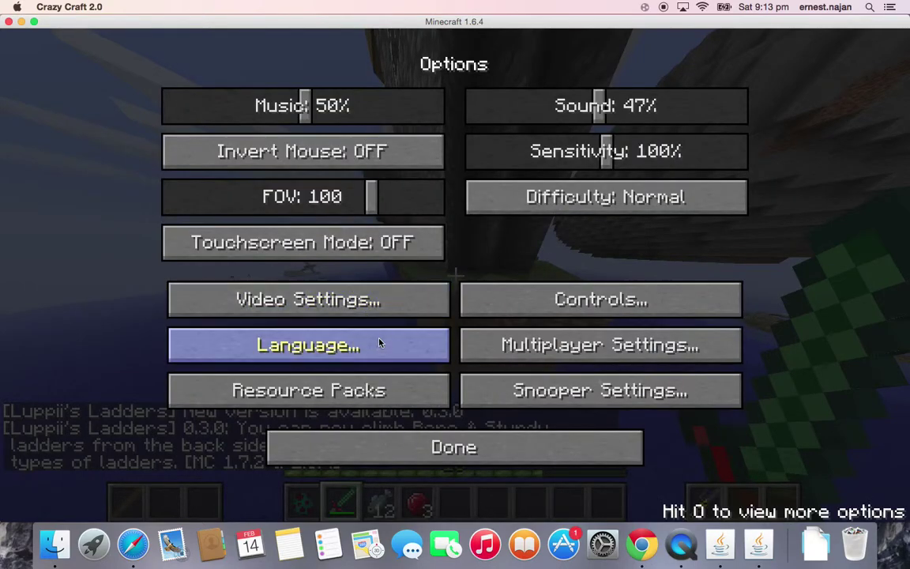
click(339, 297)
click(384, 392)
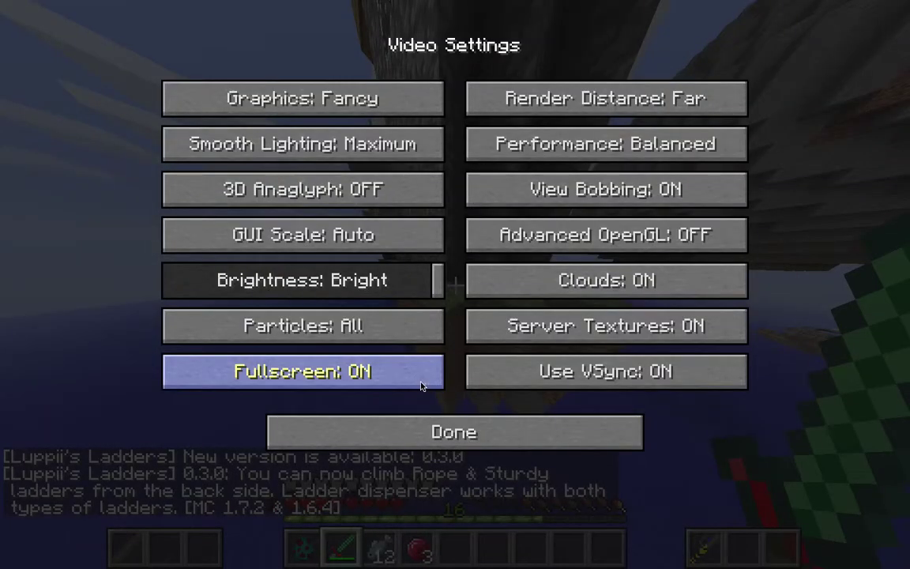
click(421, 387)
drag(583, 126, 571, 122)
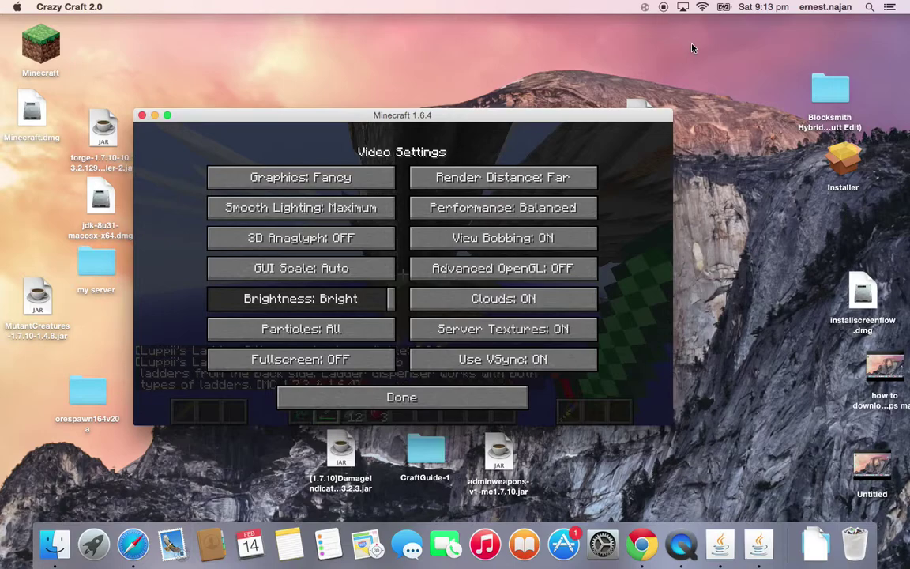
click(719, 80)
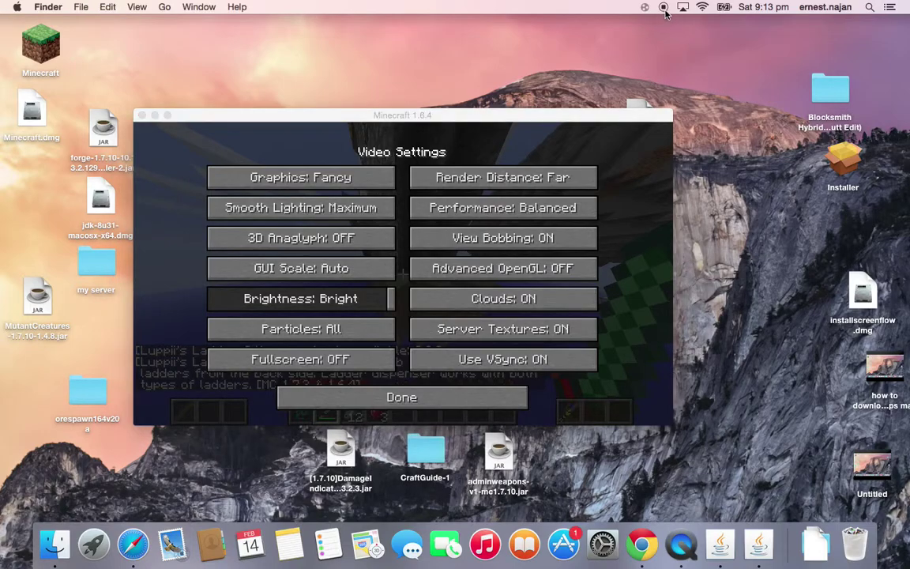